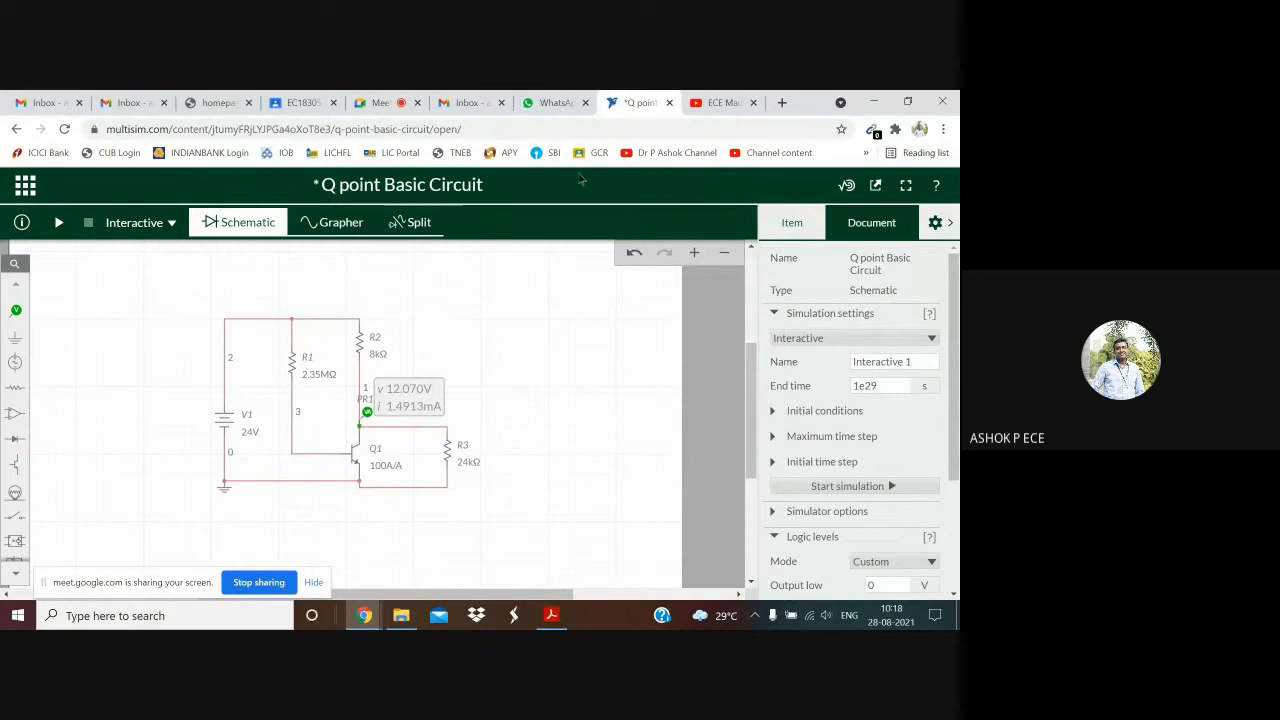
click(378, 102)
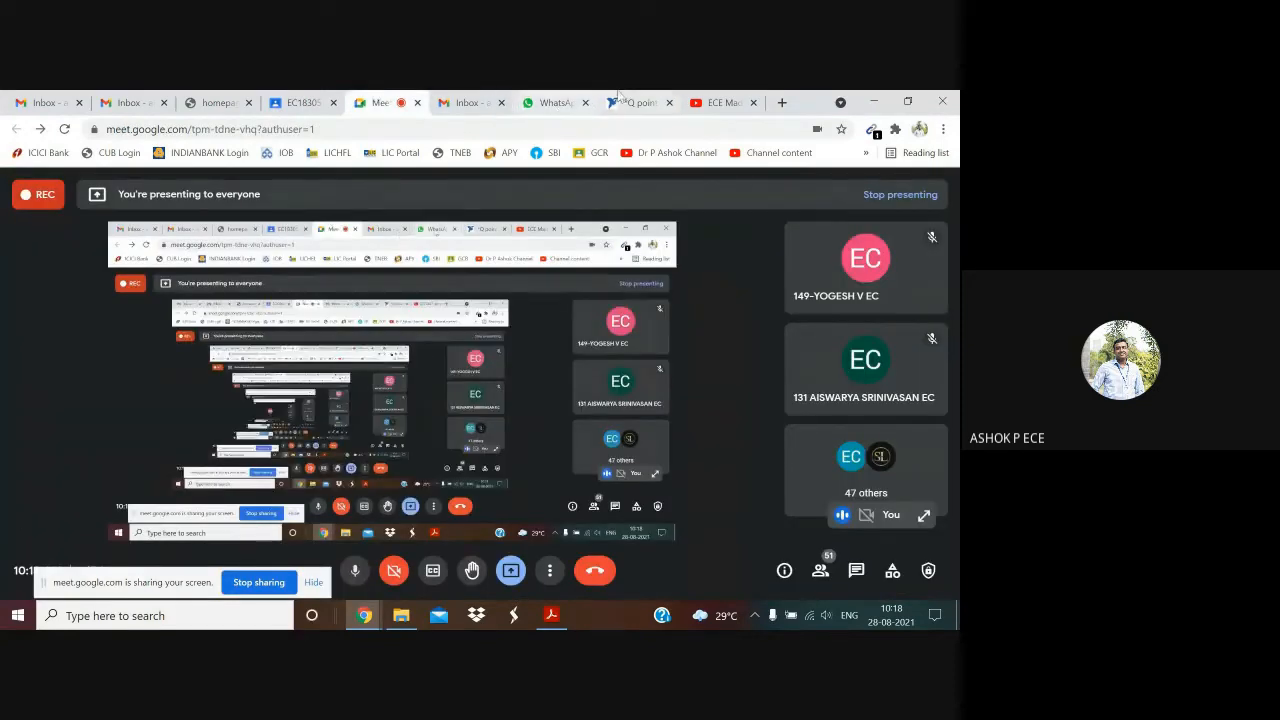
click(635, 102)
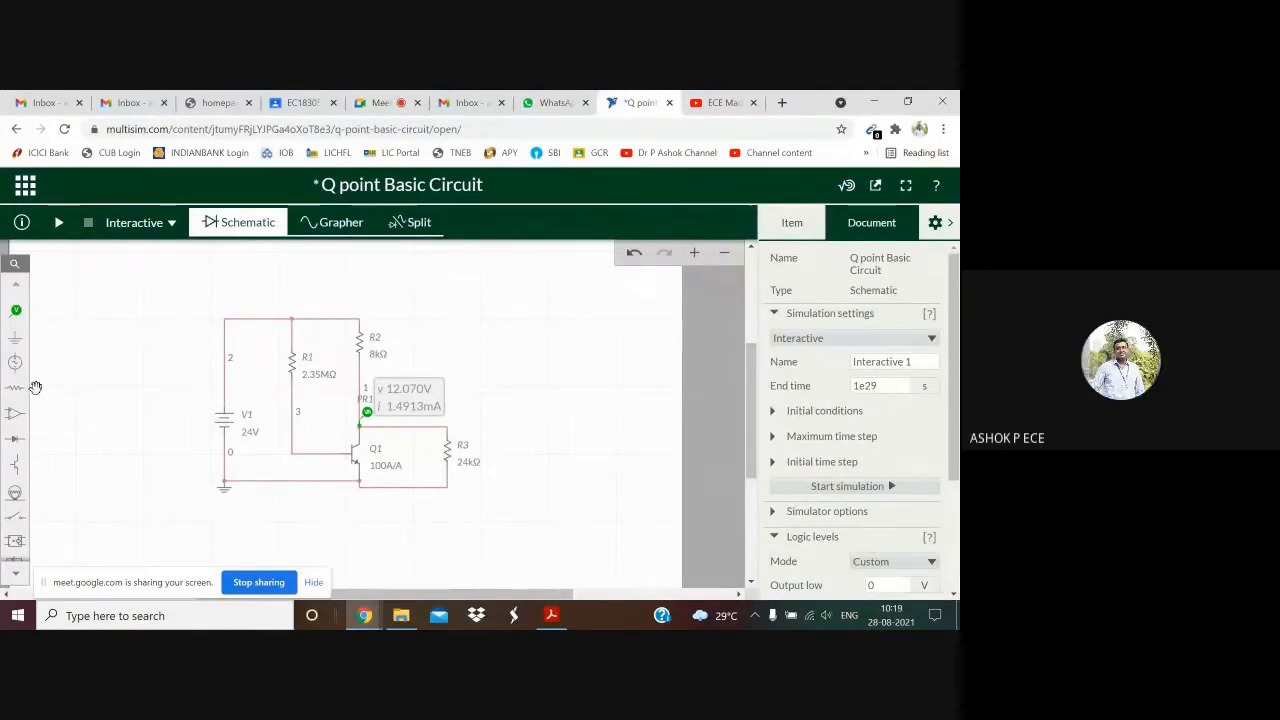
Place a DC voltage source in the empty area beside the transistor circuit
click(15, 363)
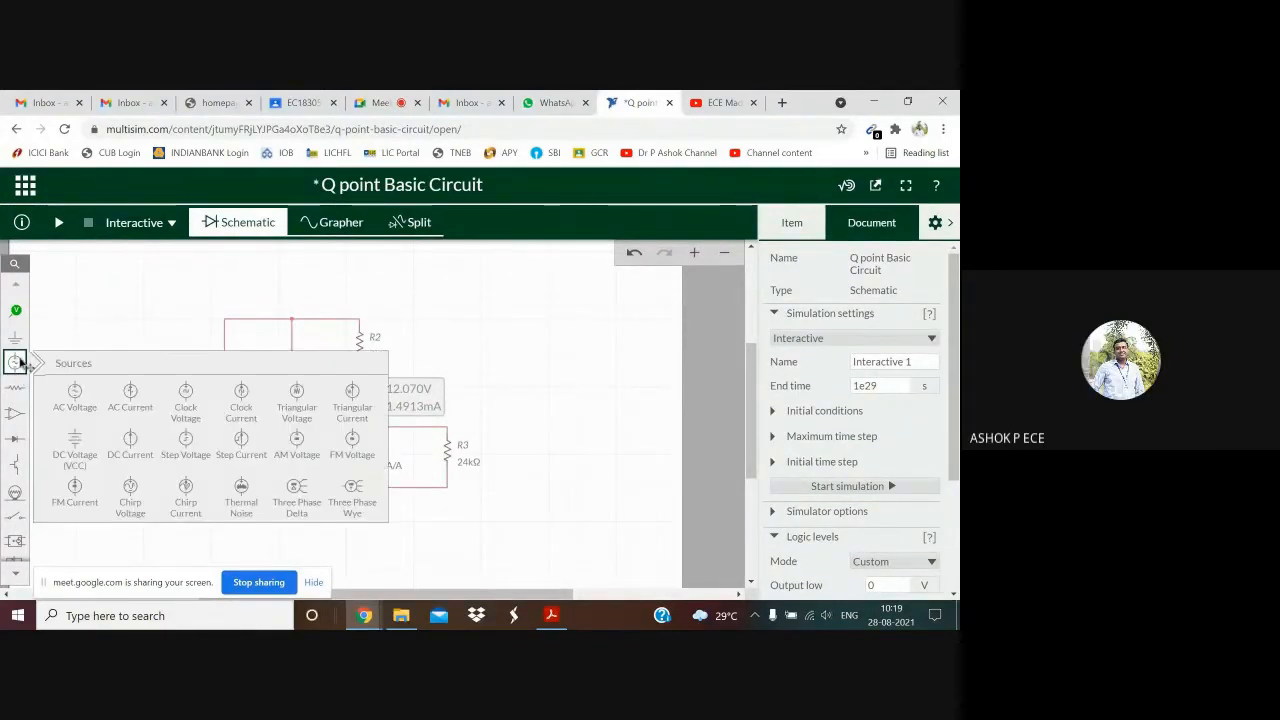
click(82, 442)
click(87, 331)
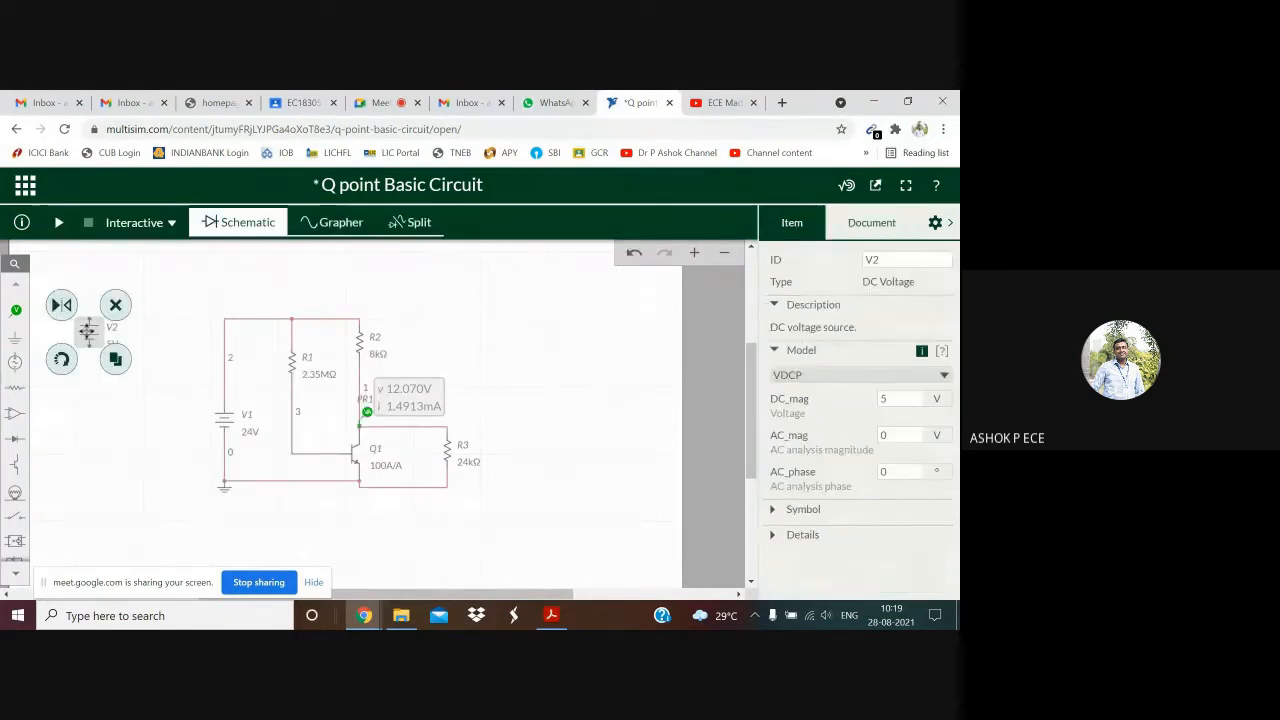
click(93, 389)
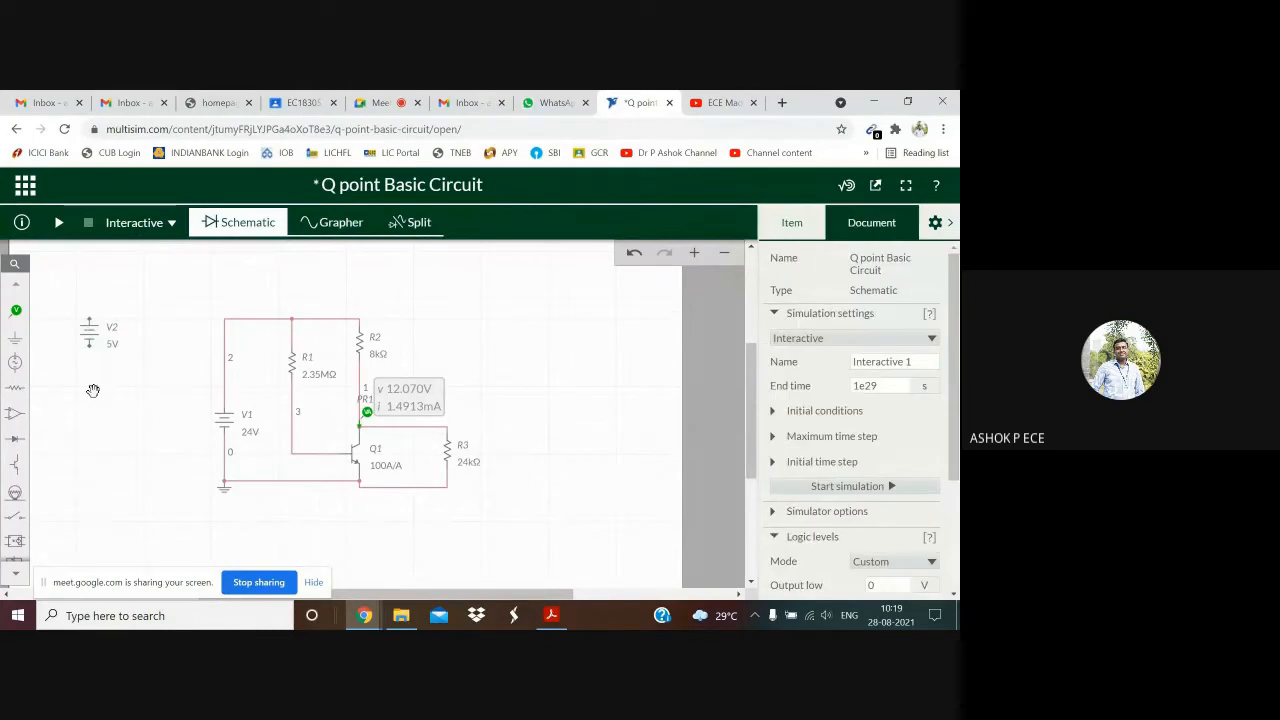
click(90, 320)
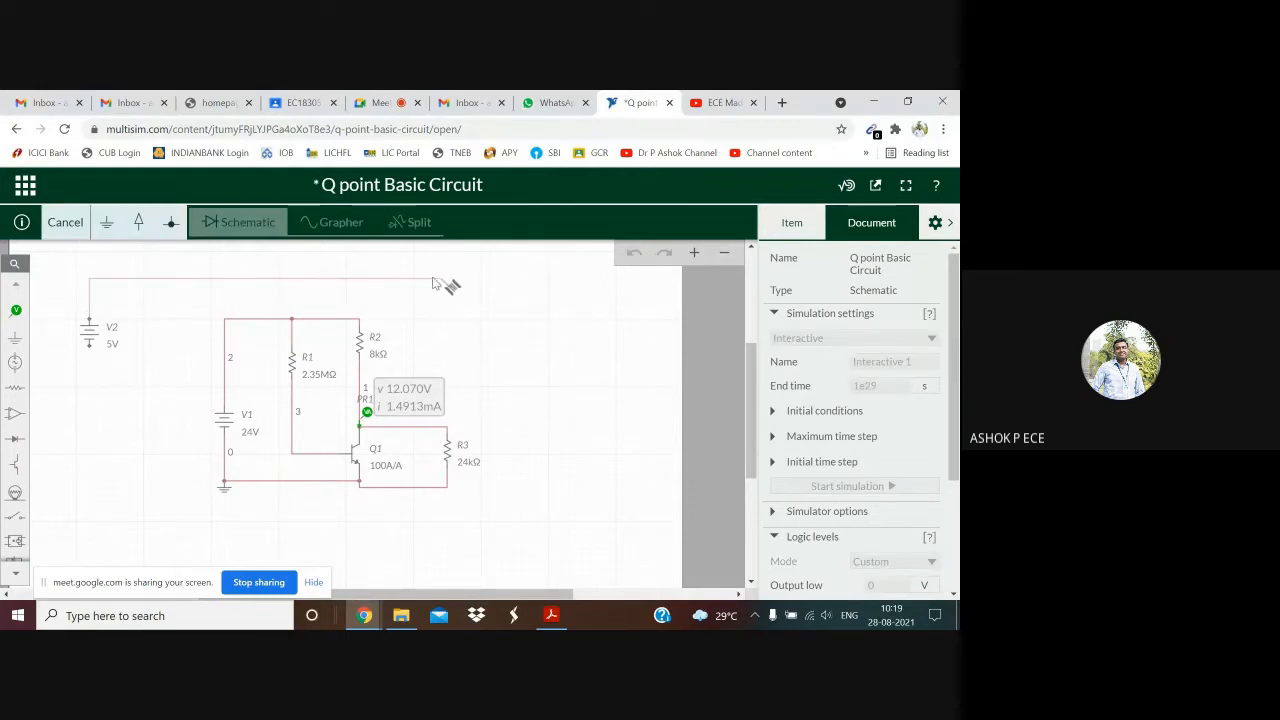
click(333, 281)
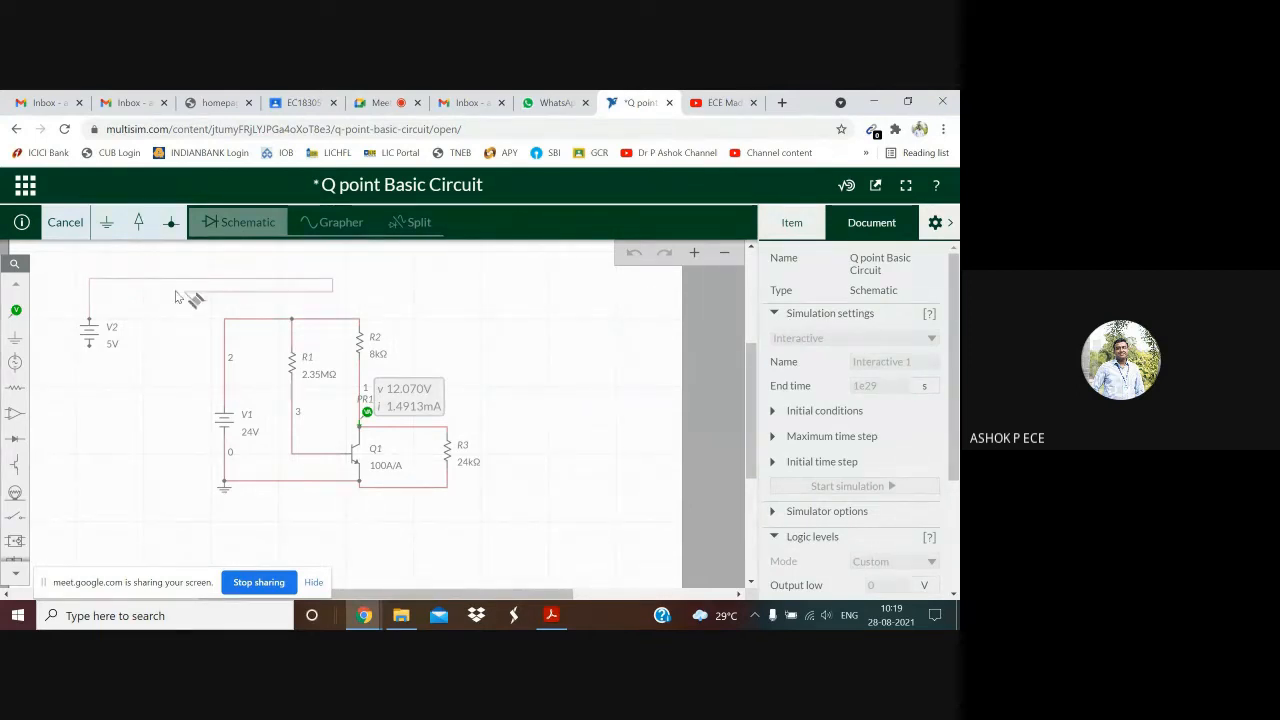
key(Escape)
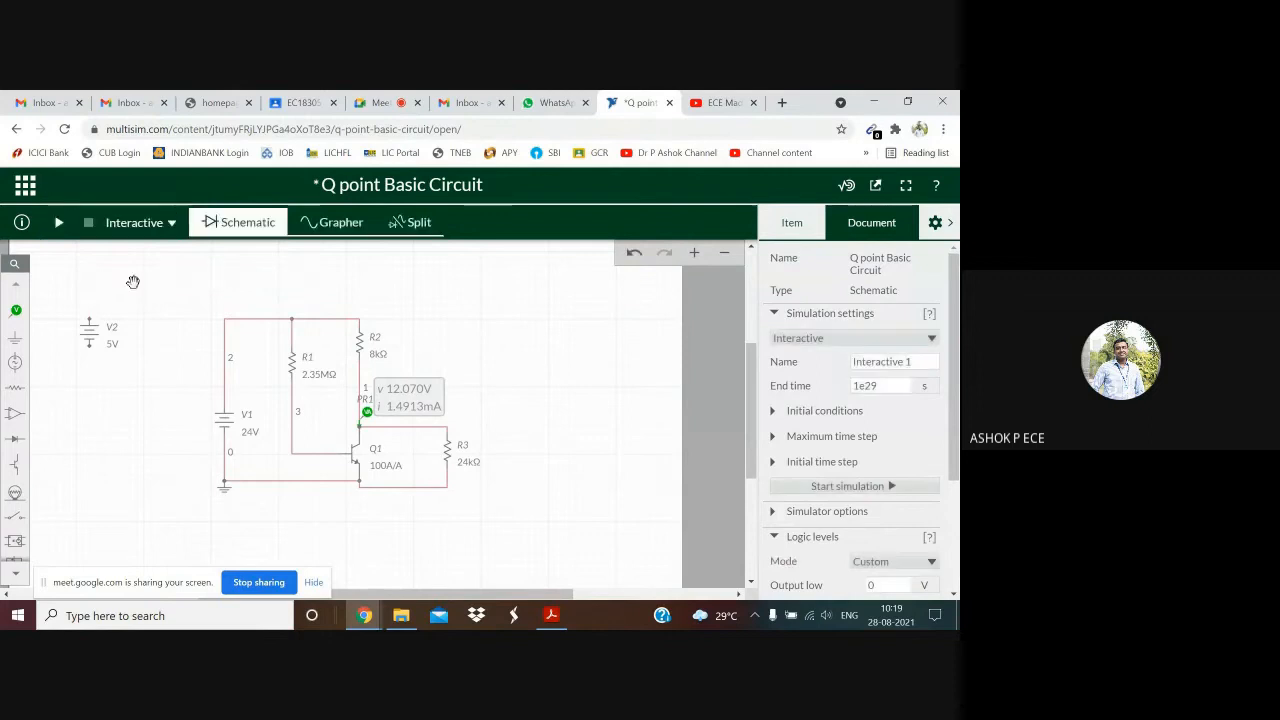
Delete the unconnected DC voltage source V2 from the schematic
click(86, 332)
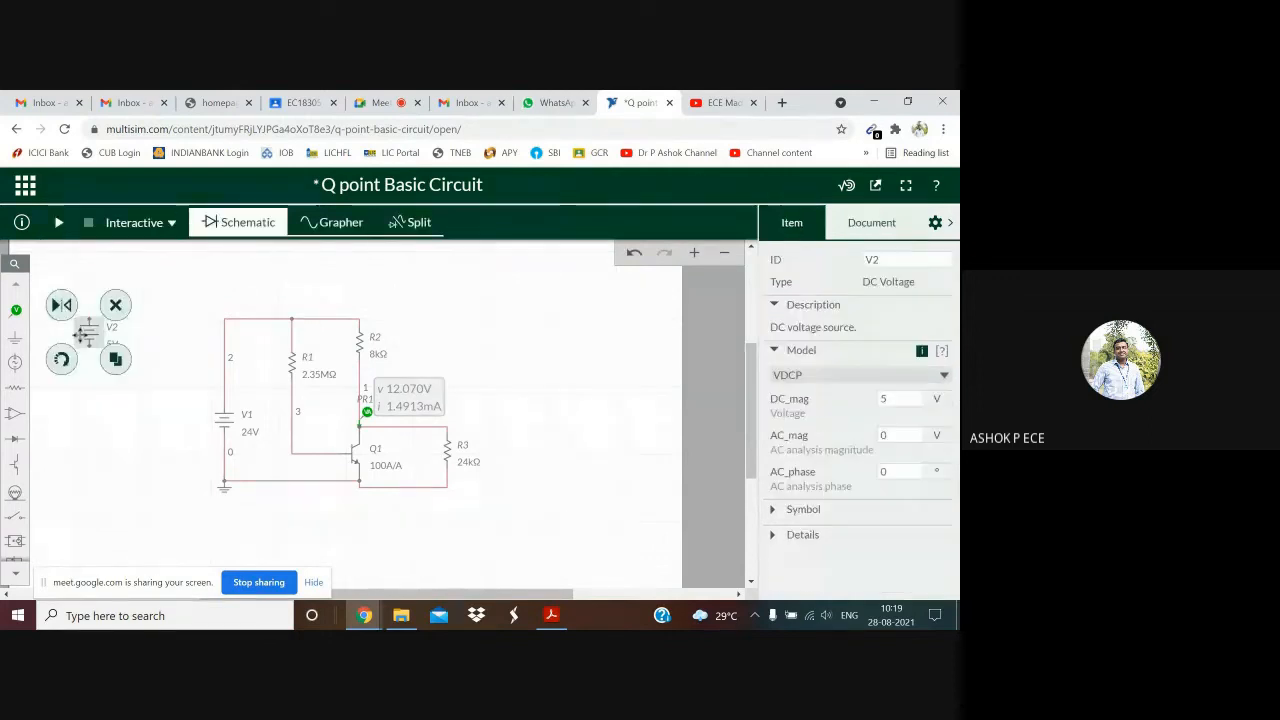
key(Delete)
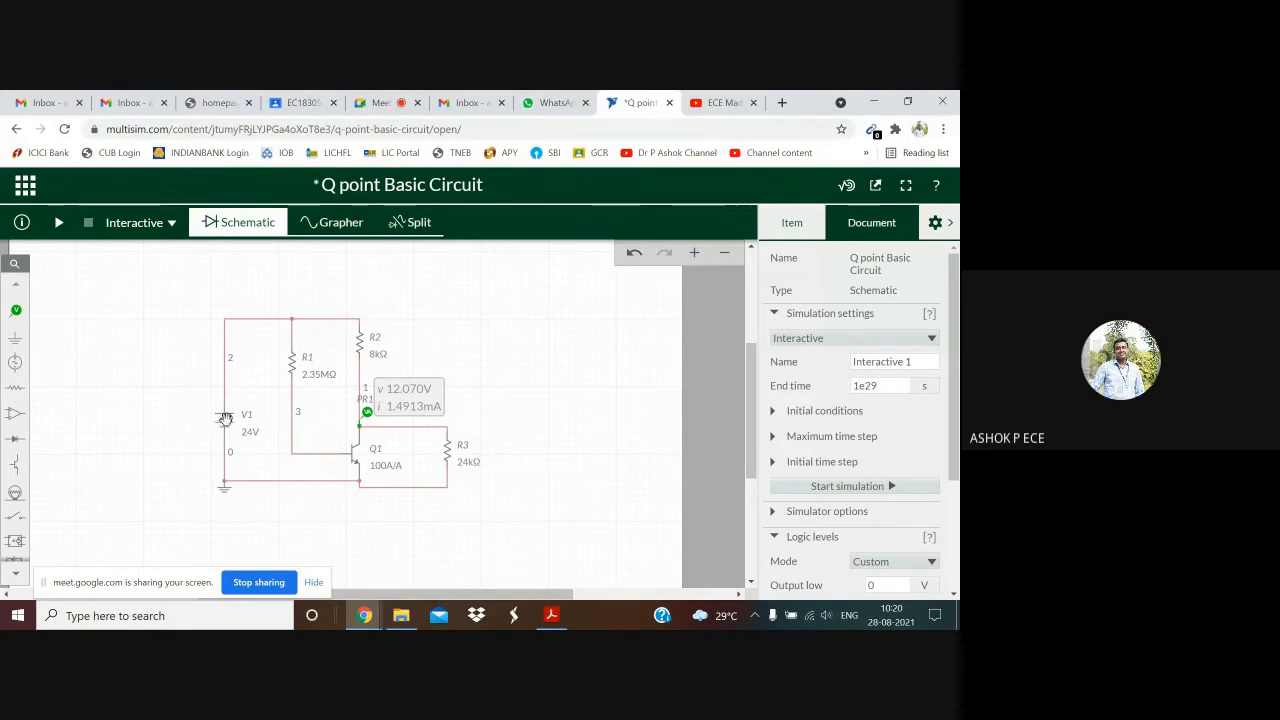
Inspect the DC magnitude setting of source V1 and the resistance setting of resistor R1
click(225, 418)
click(893, 399)
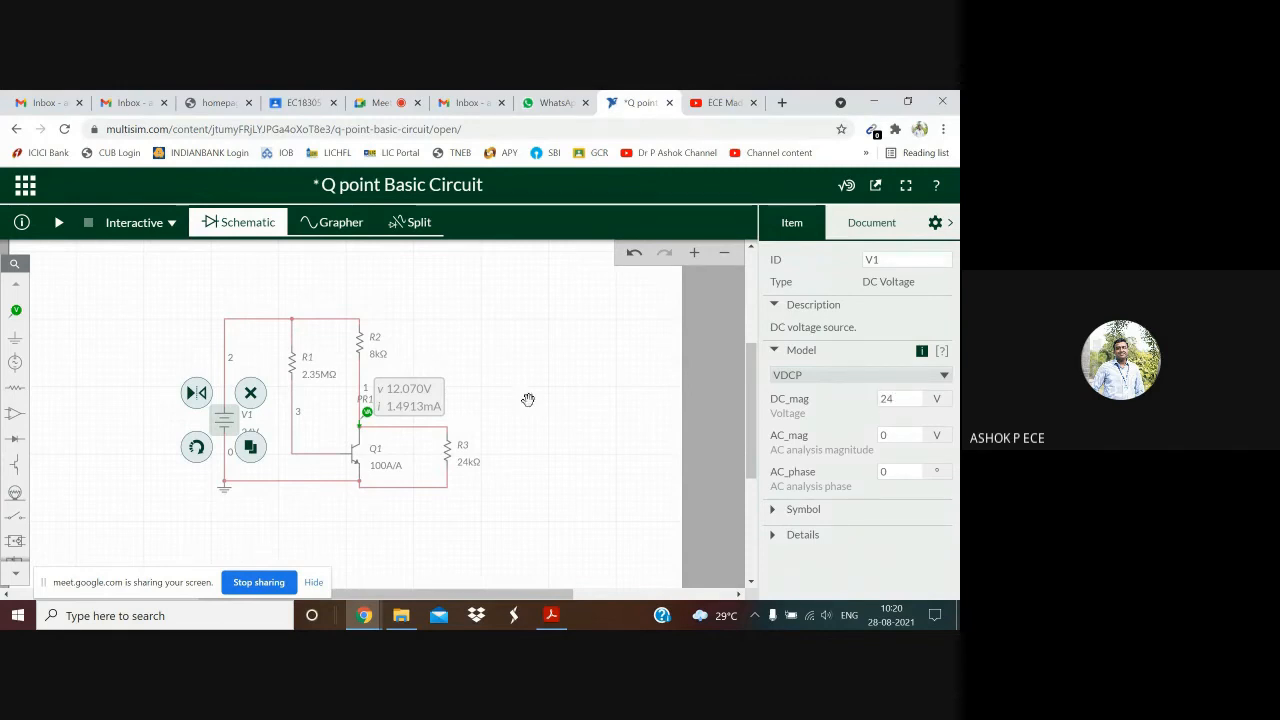
click(299, 378)
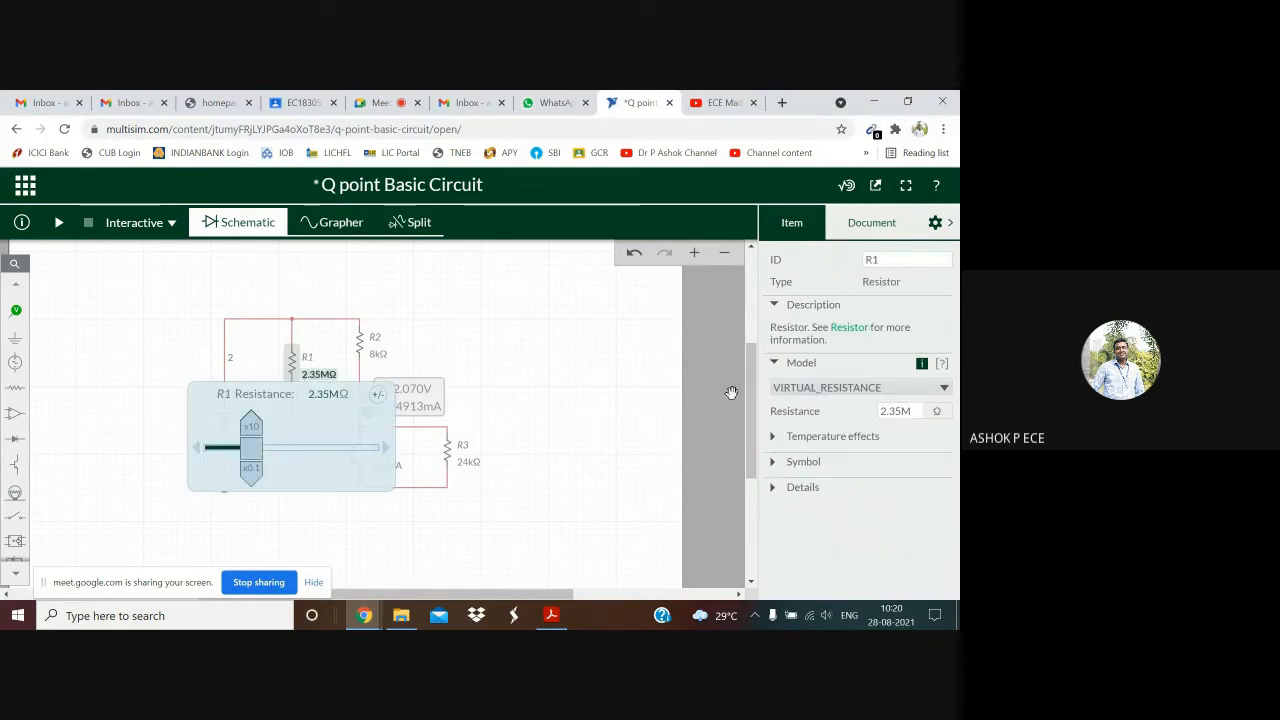
click(895, 411)
click(417, 431)
Examine transistor Q1's main model parameters and read through its advanced parameters, including the BE-junction built-in potential VJE
click(352, 455)
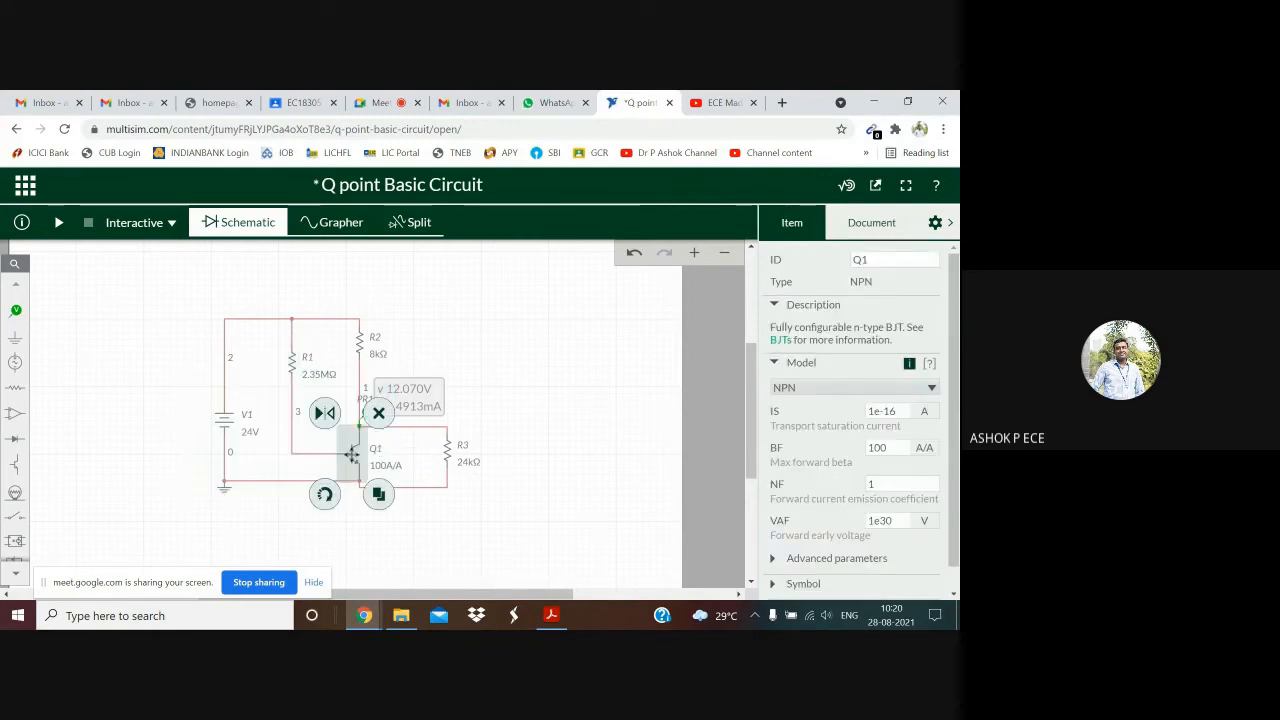
scroll(866, 410, down, 1)
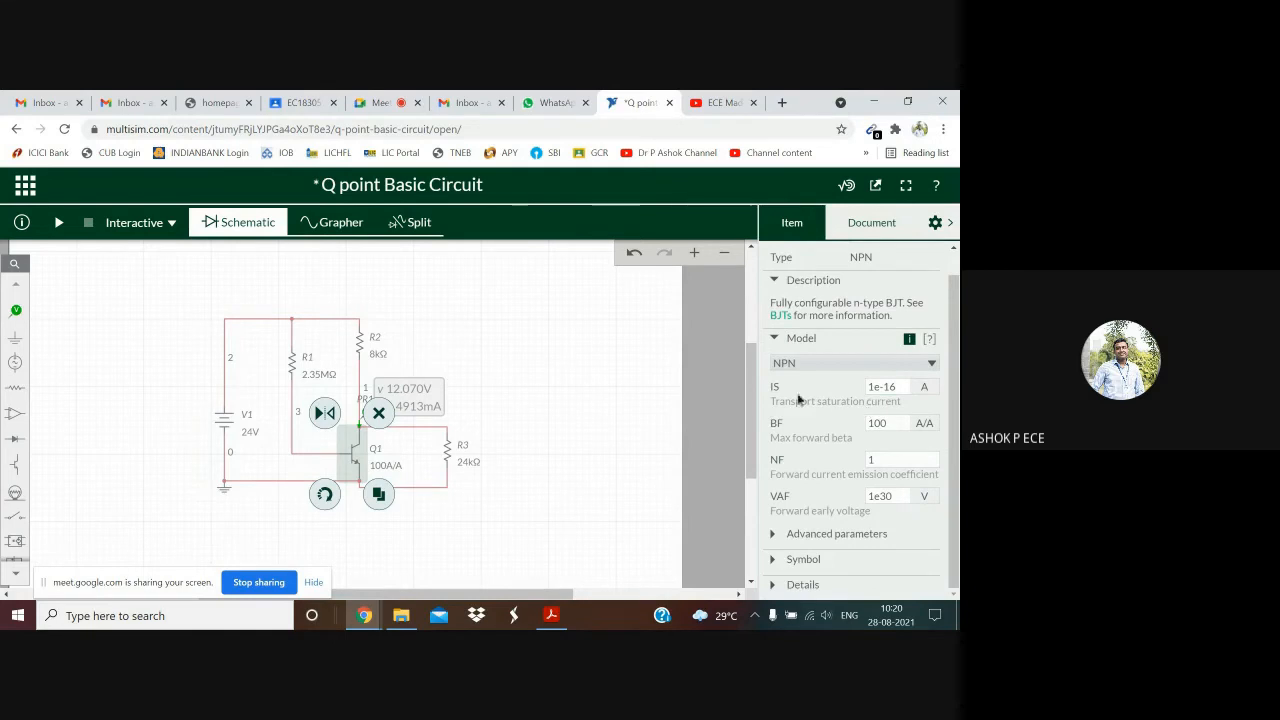
click(895, 390)
click(837, 534)
scroll(836, 533, down, 3)
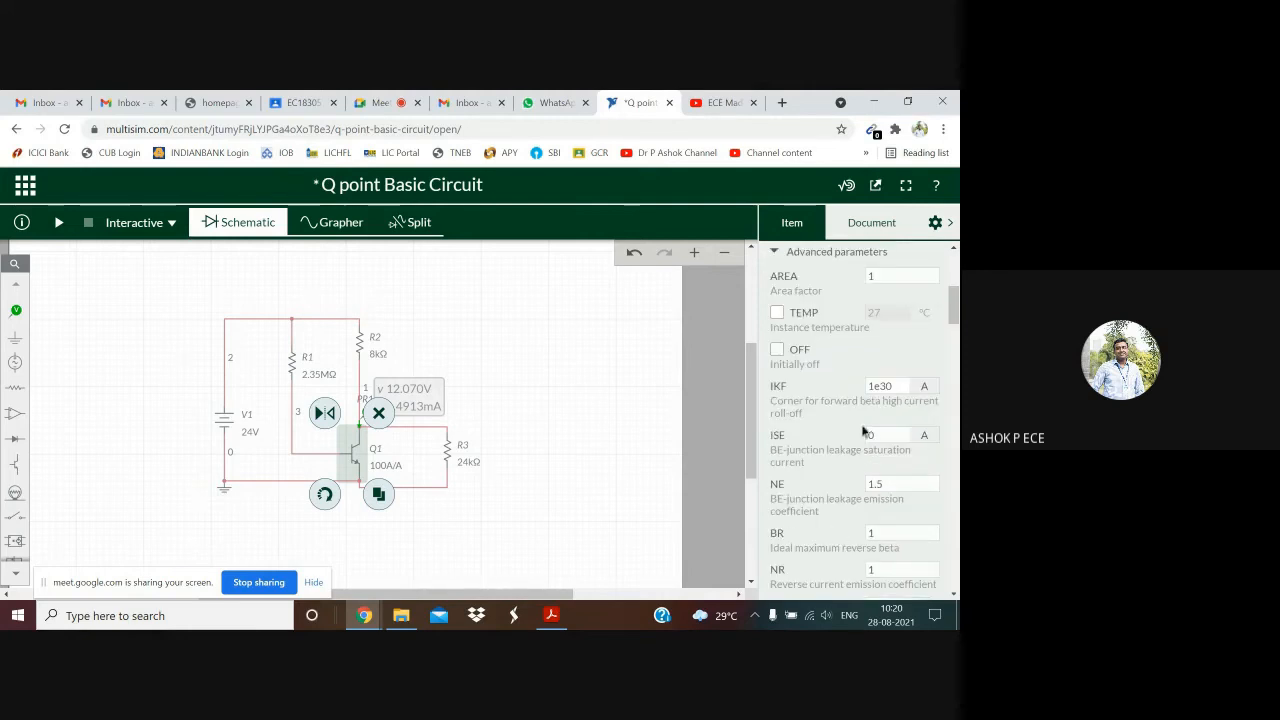
scroll(864, 431, down, 1)
scroll(864, 430, up, 1)
scroll(858, 443, down, 1)
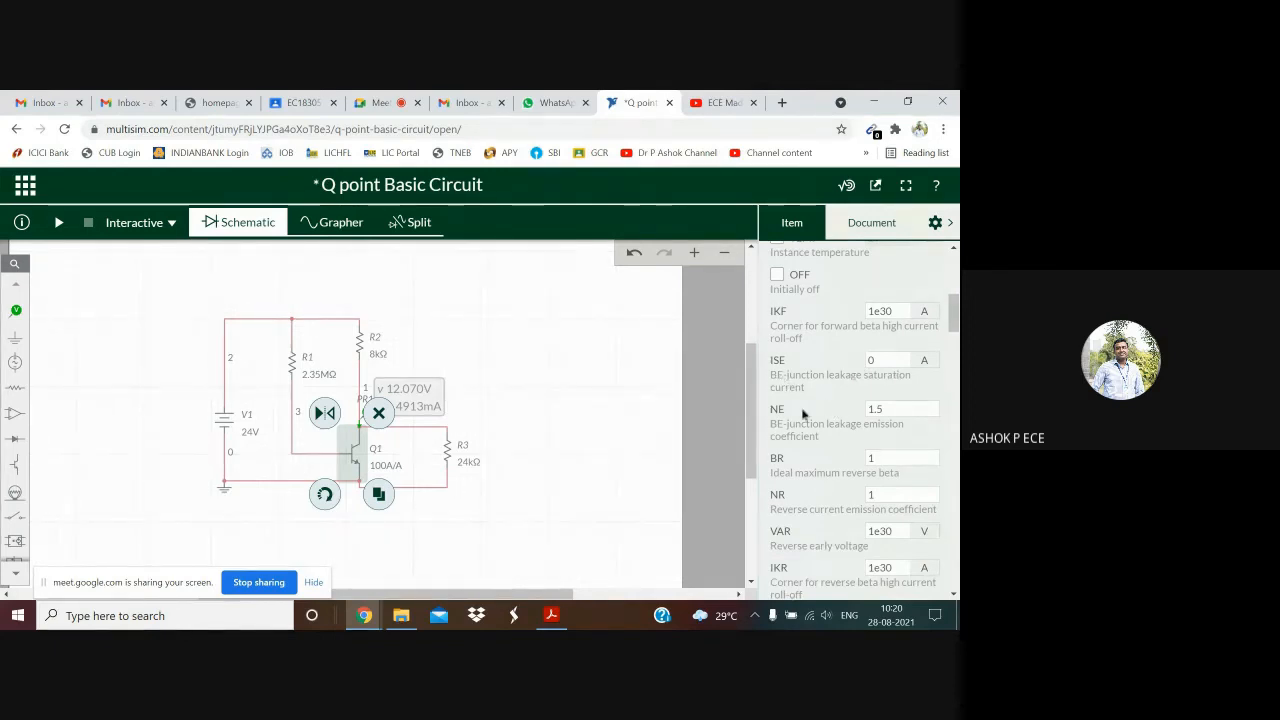
scroll(808, 417, down, 1)
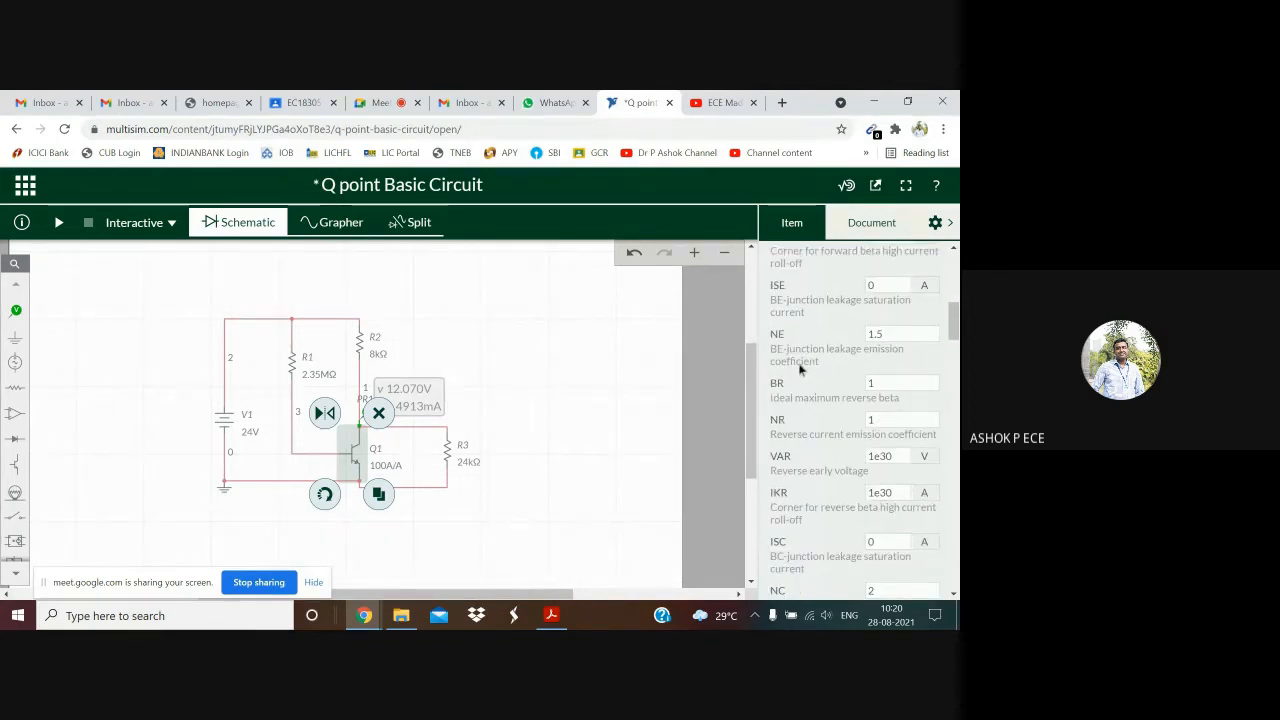
scroll(846, 432, down, 6)
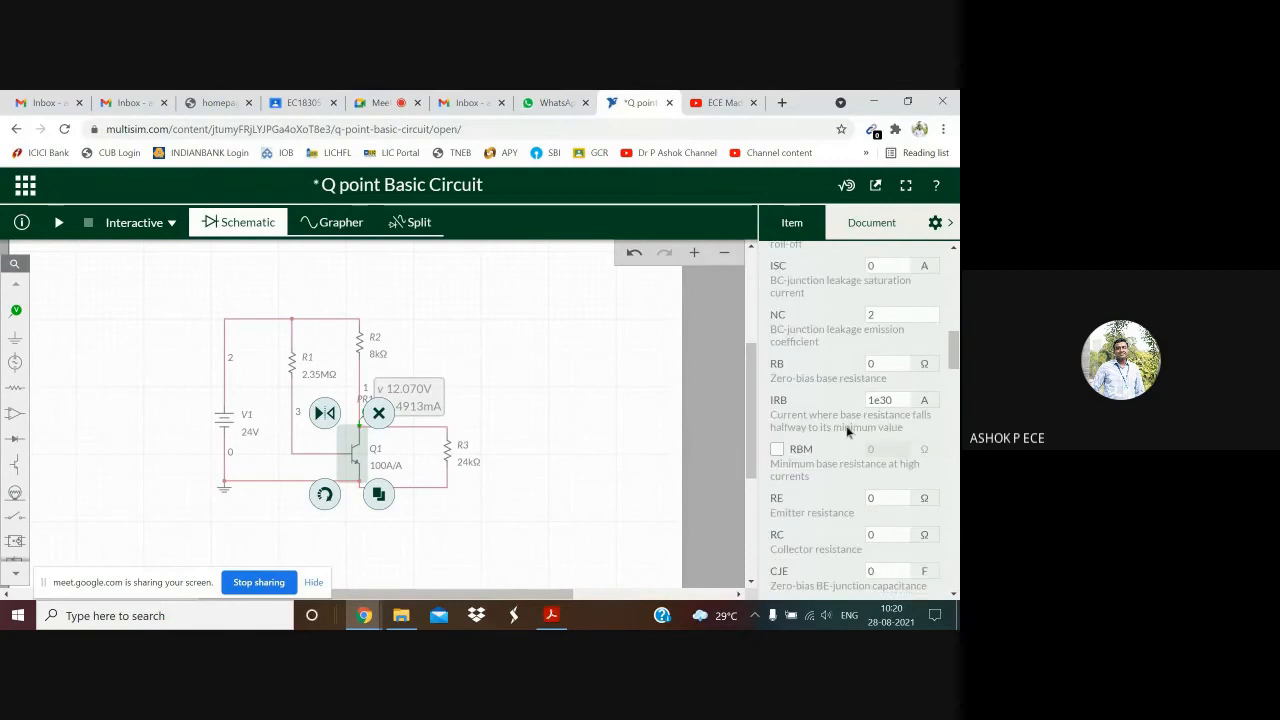
scroll(848, 431, down, 1)
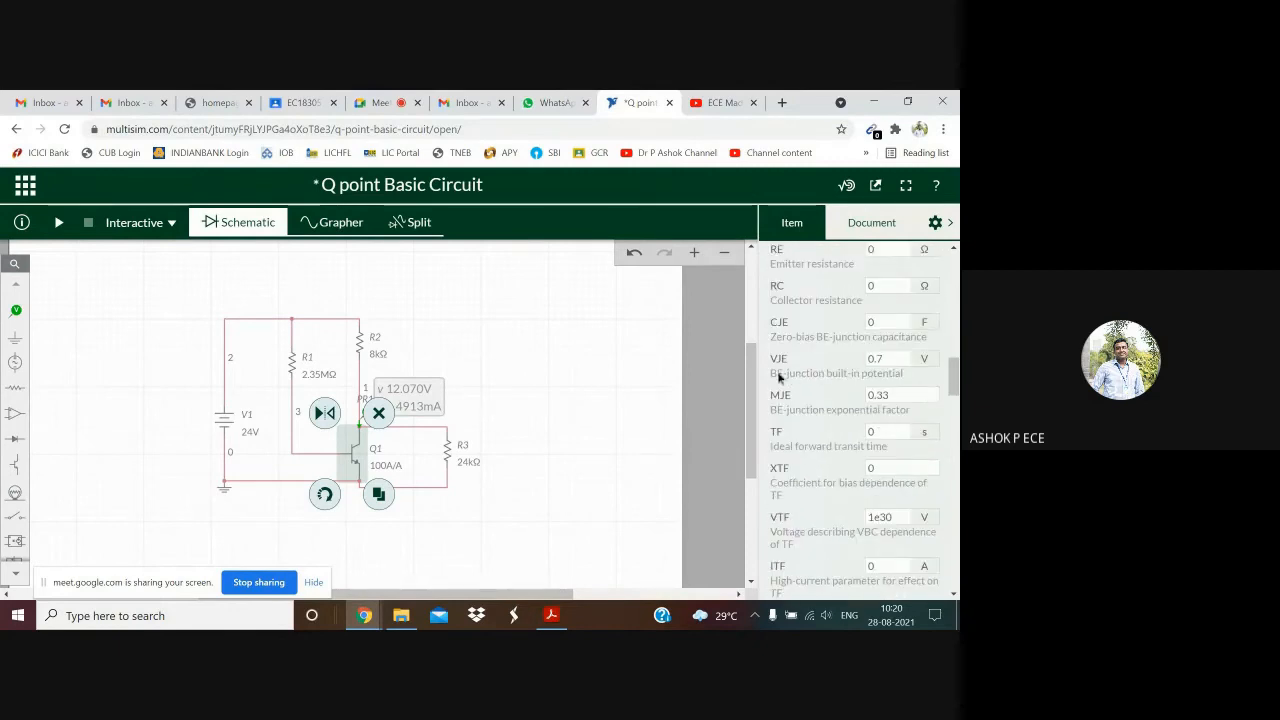
click(871, 364)
click(812, 430)
scroll(812, 430, down, 3)
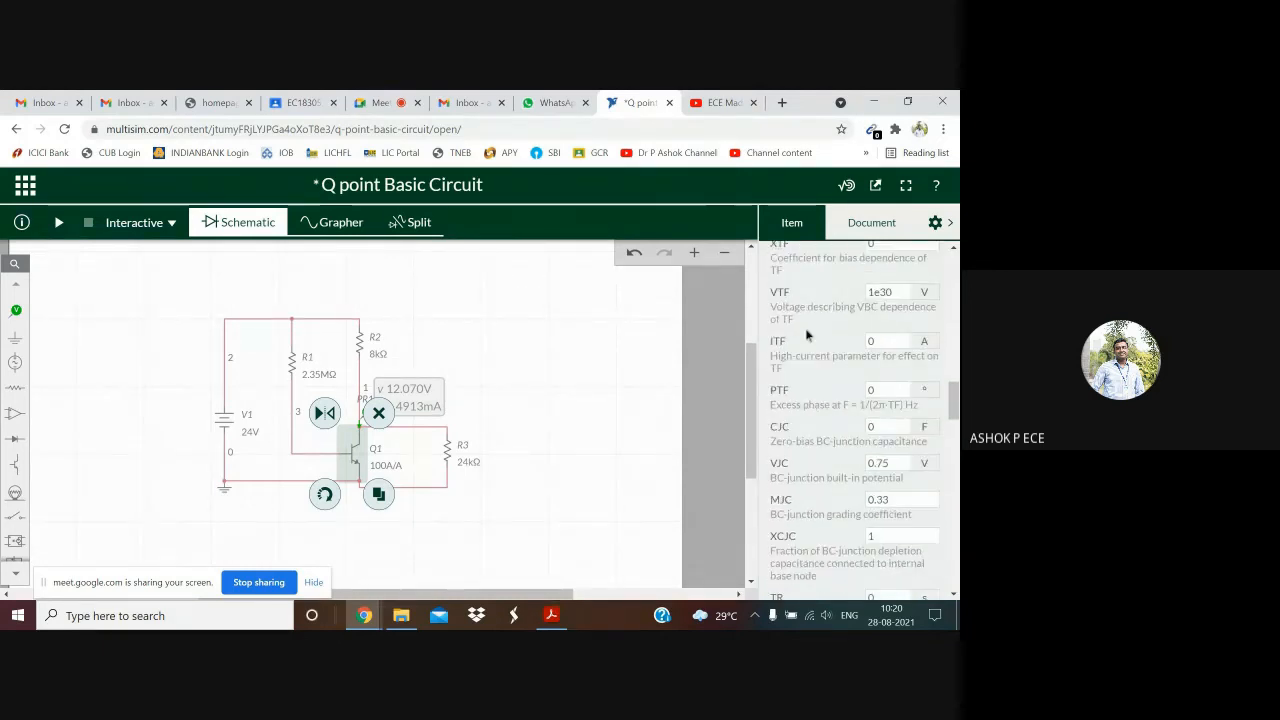
scroll(814, 372, down, 3)
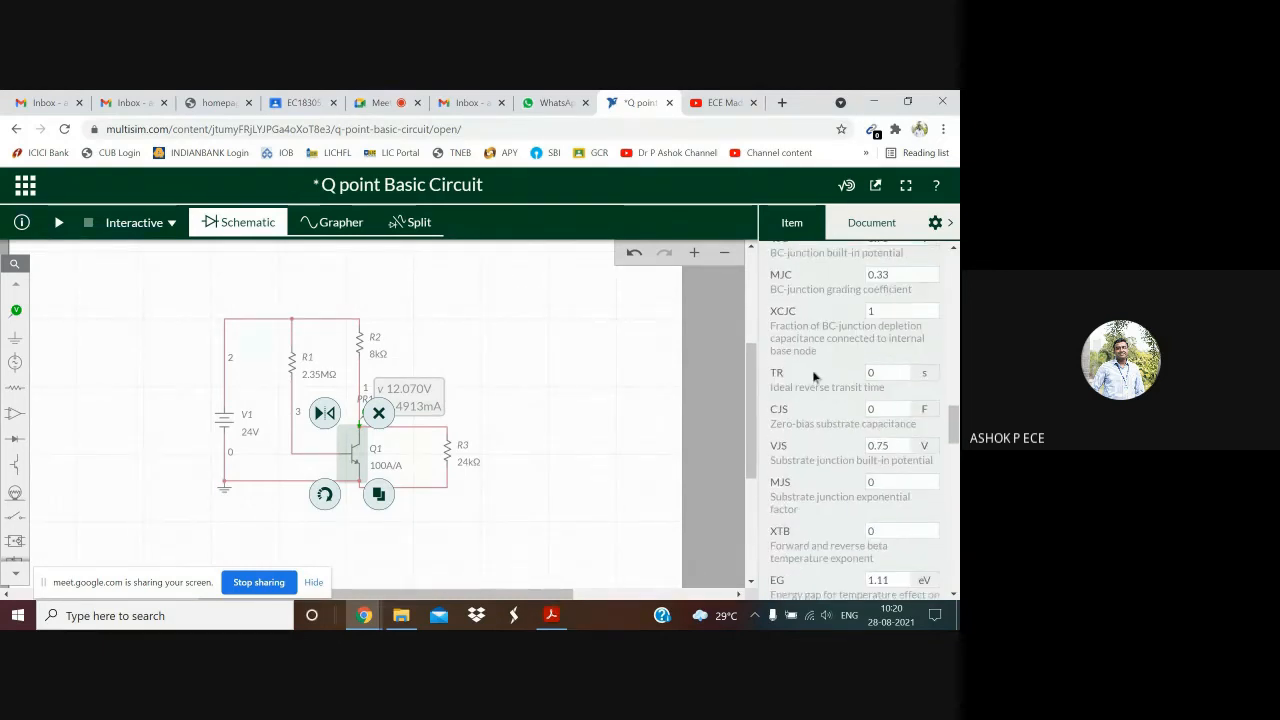
scroll(814, 380, down, 3)
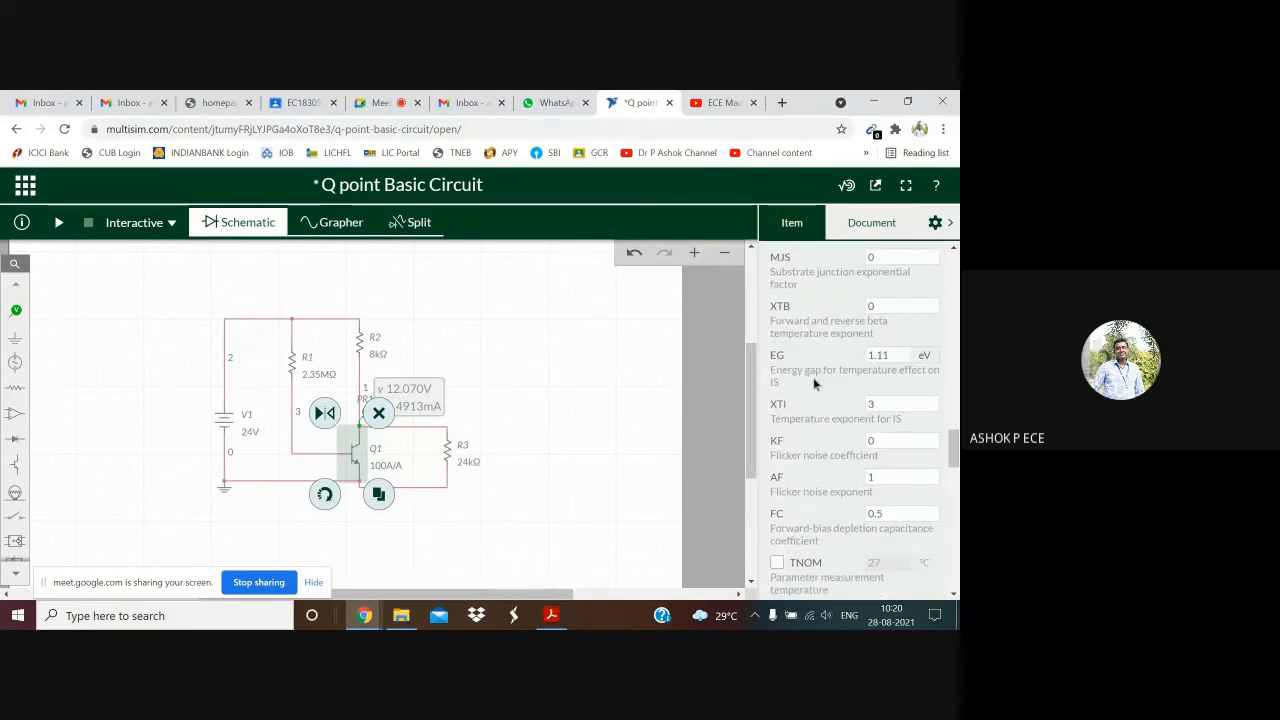
scroll(814, 383, up, 15)
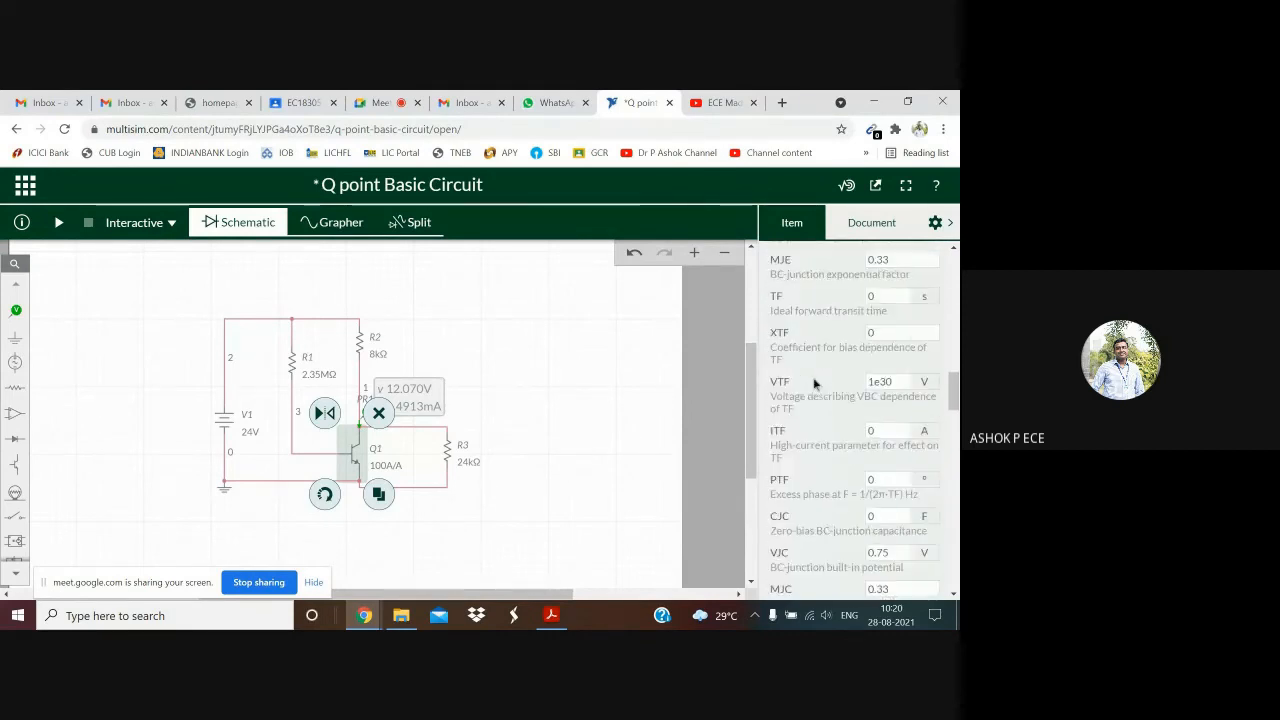
scroll(814, 383, up, 3)
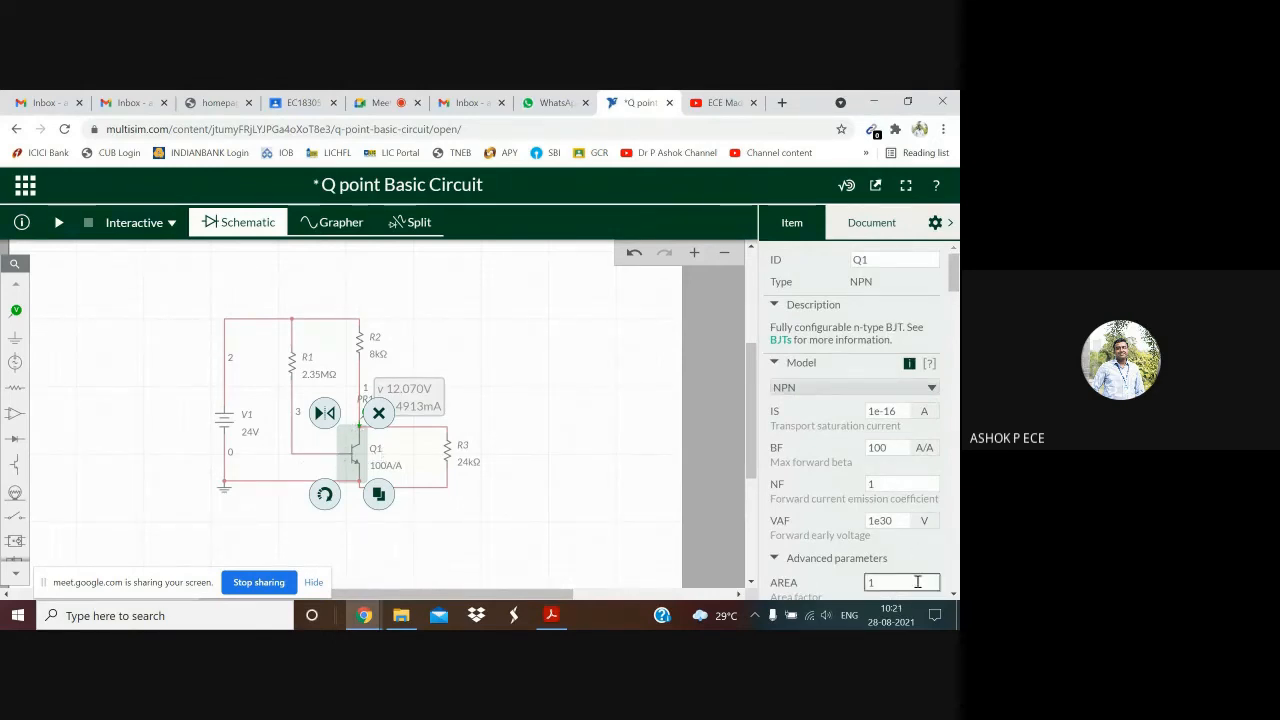
View the model types available for transistor Q1 and collapse its advanced parameters
click(878, 410)
click(849, 391)
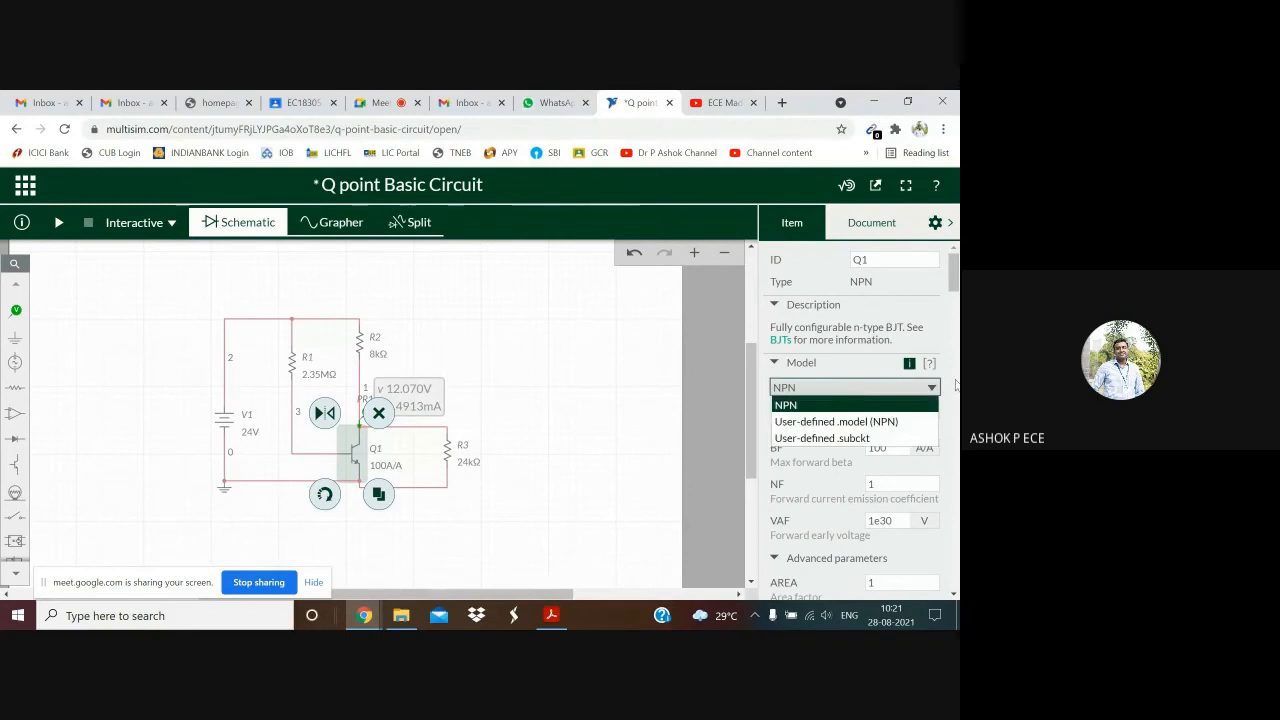
scroll(895, 460, down, 3)
scroll(845, 382, up, 3)
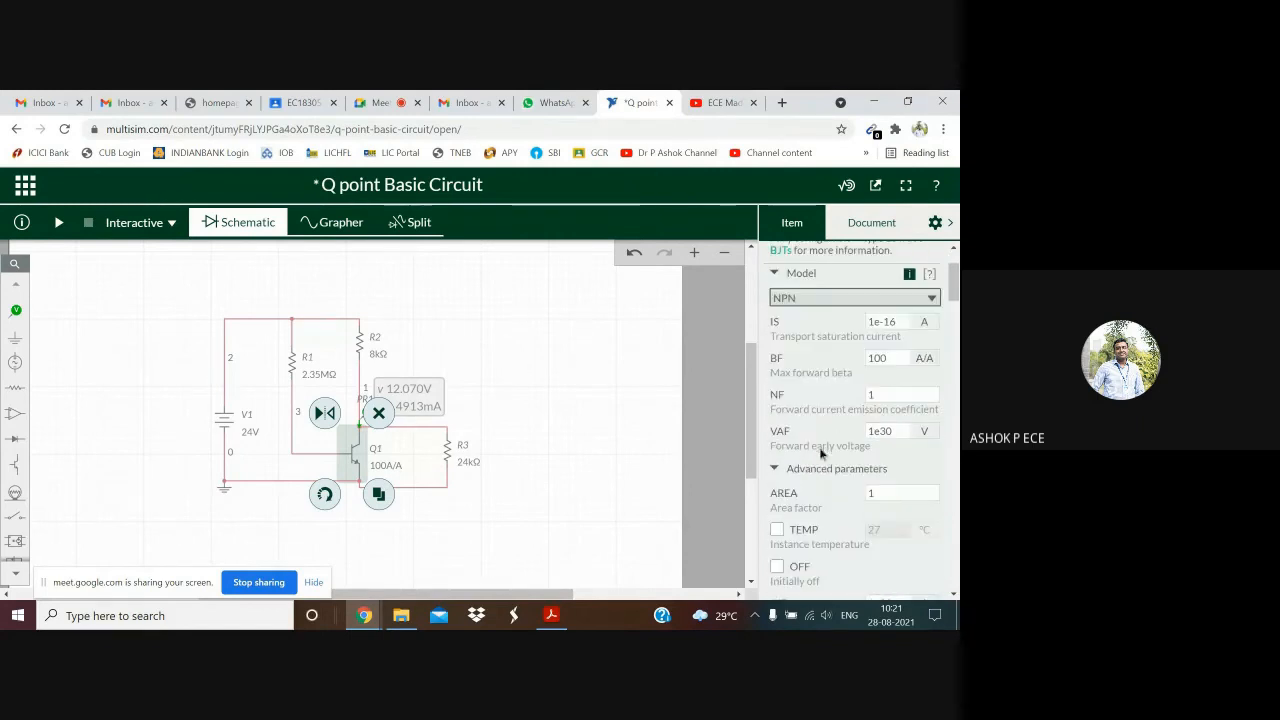
click(820, 470)
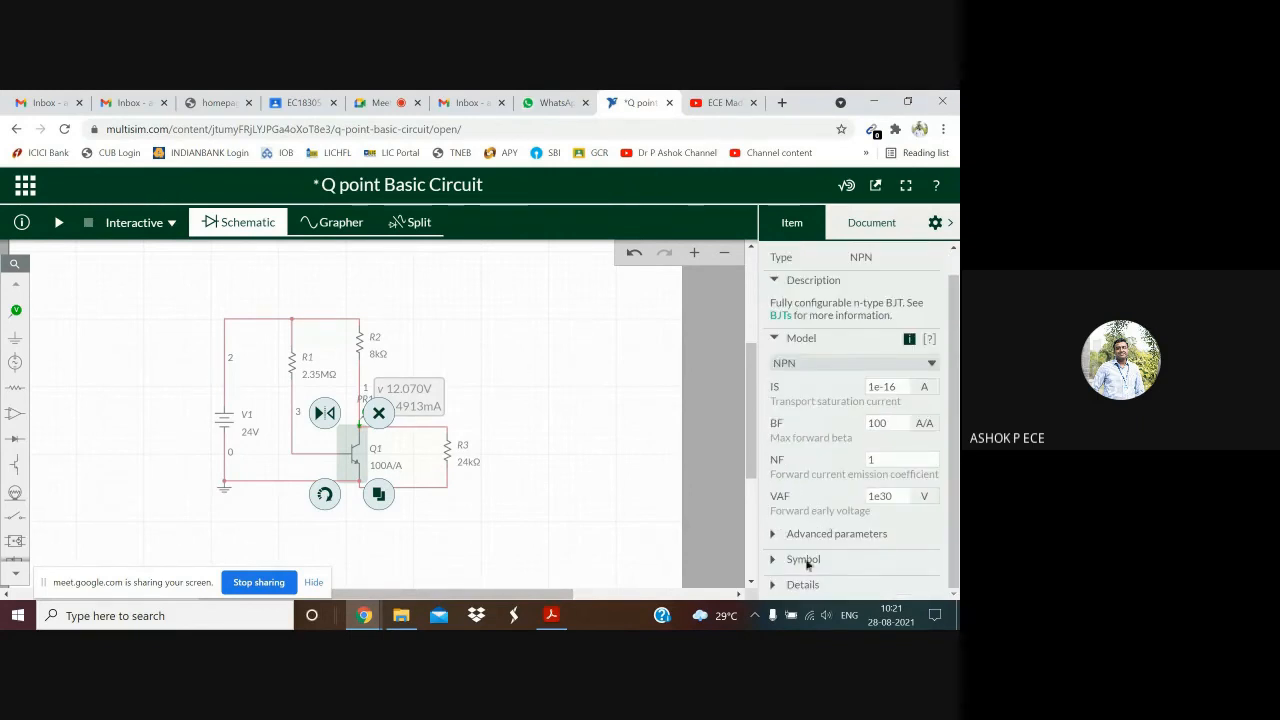
Examine transistor Q1's symbol choices and its pin diagram in the details, and deselect the transistor
click(807, 560)
scroll(817, 420, down, 2)
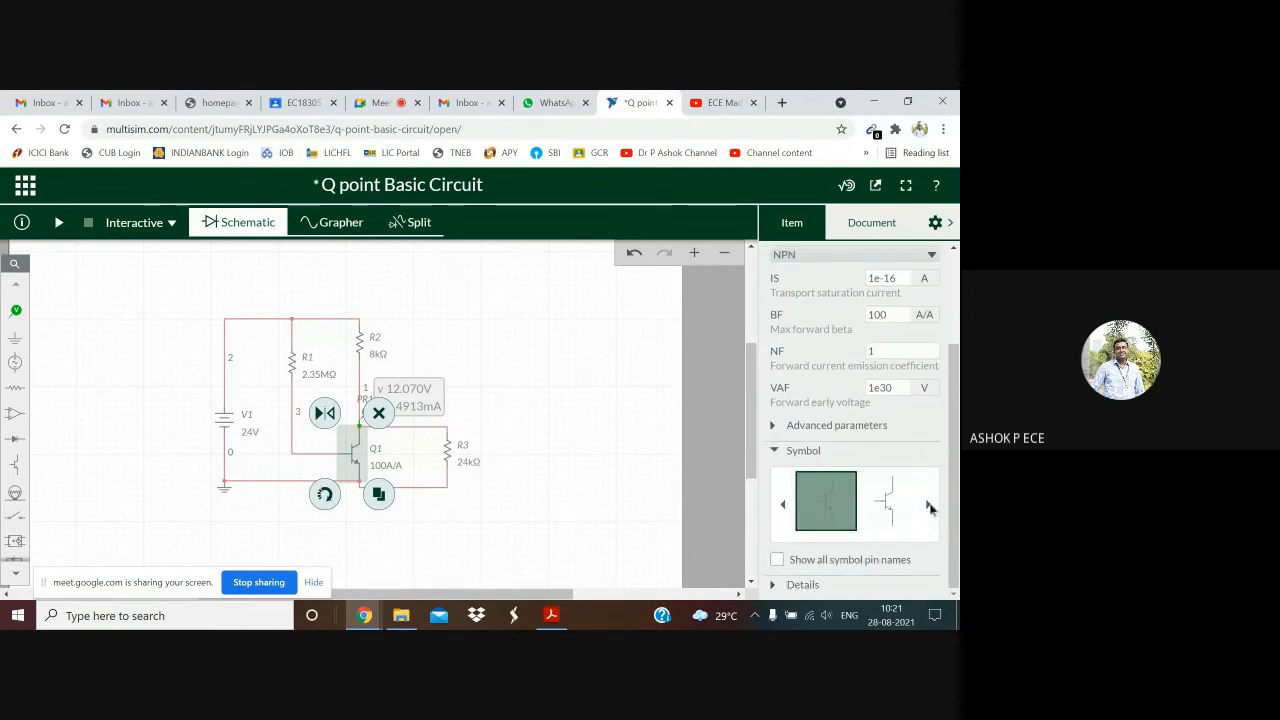
click(803, 451)
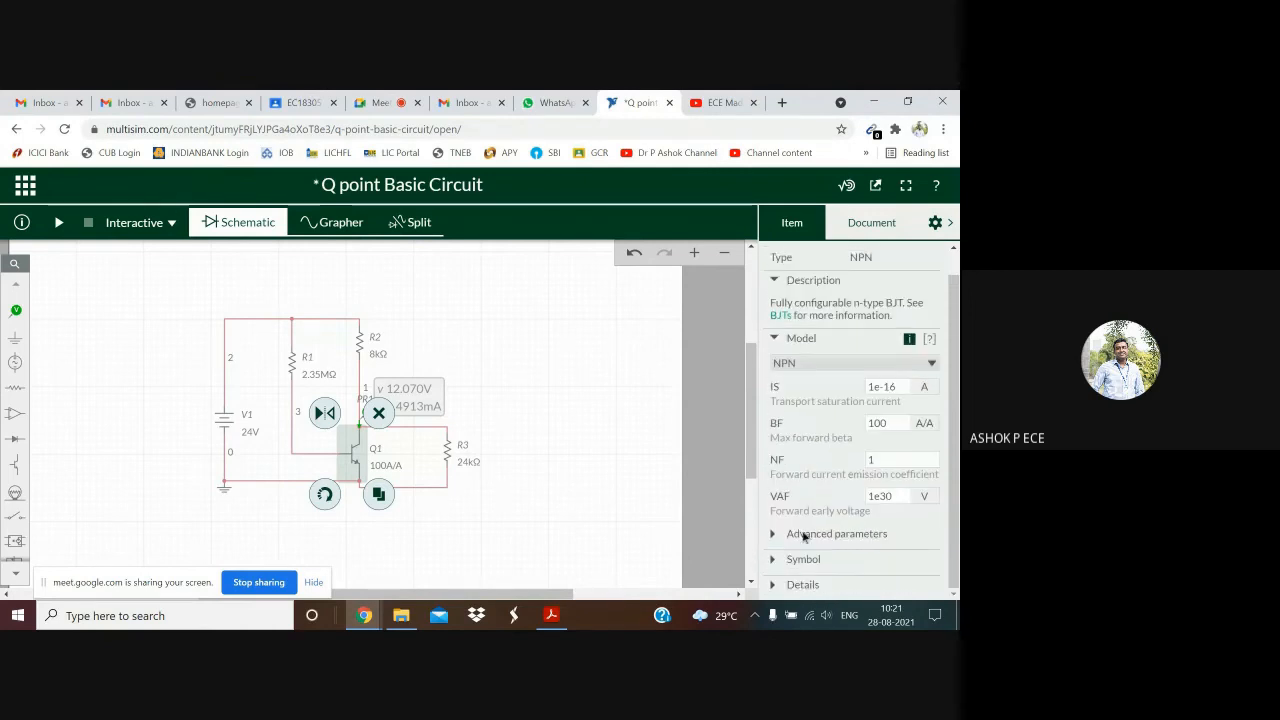
click(806, 584)
scroll(790, 500, down, 2)
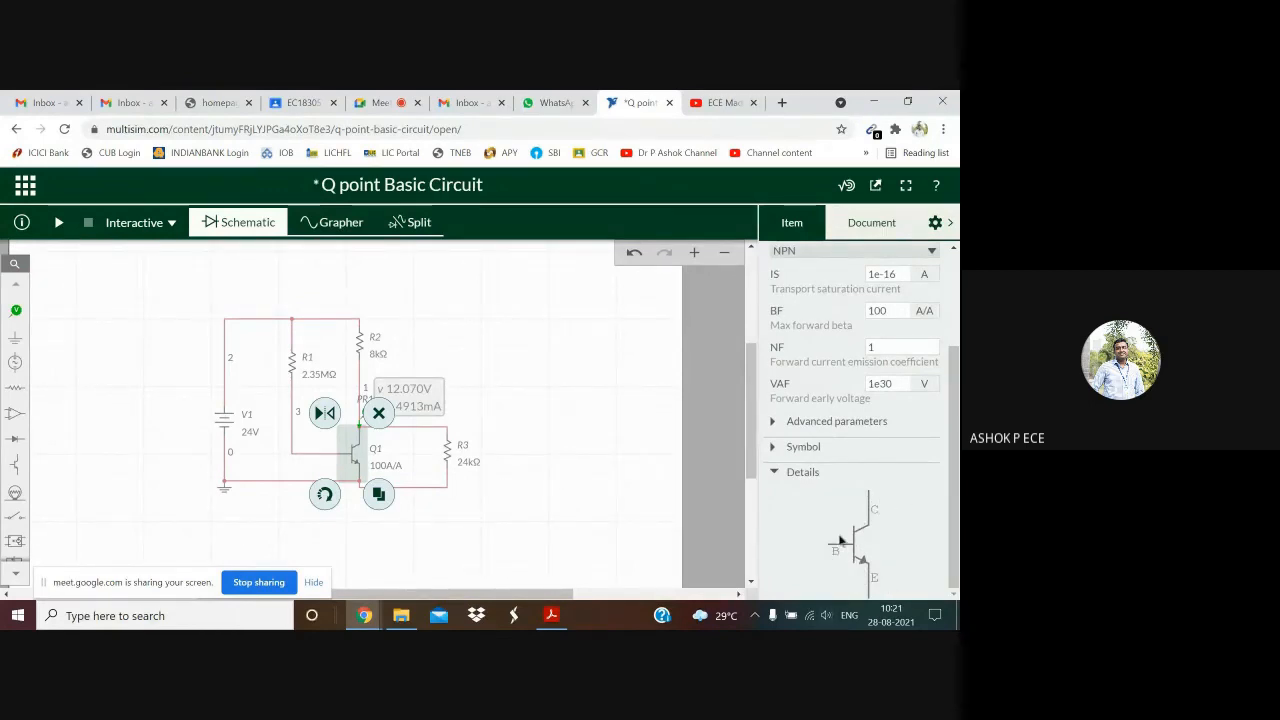
click(786, 471)
click(505, 393)
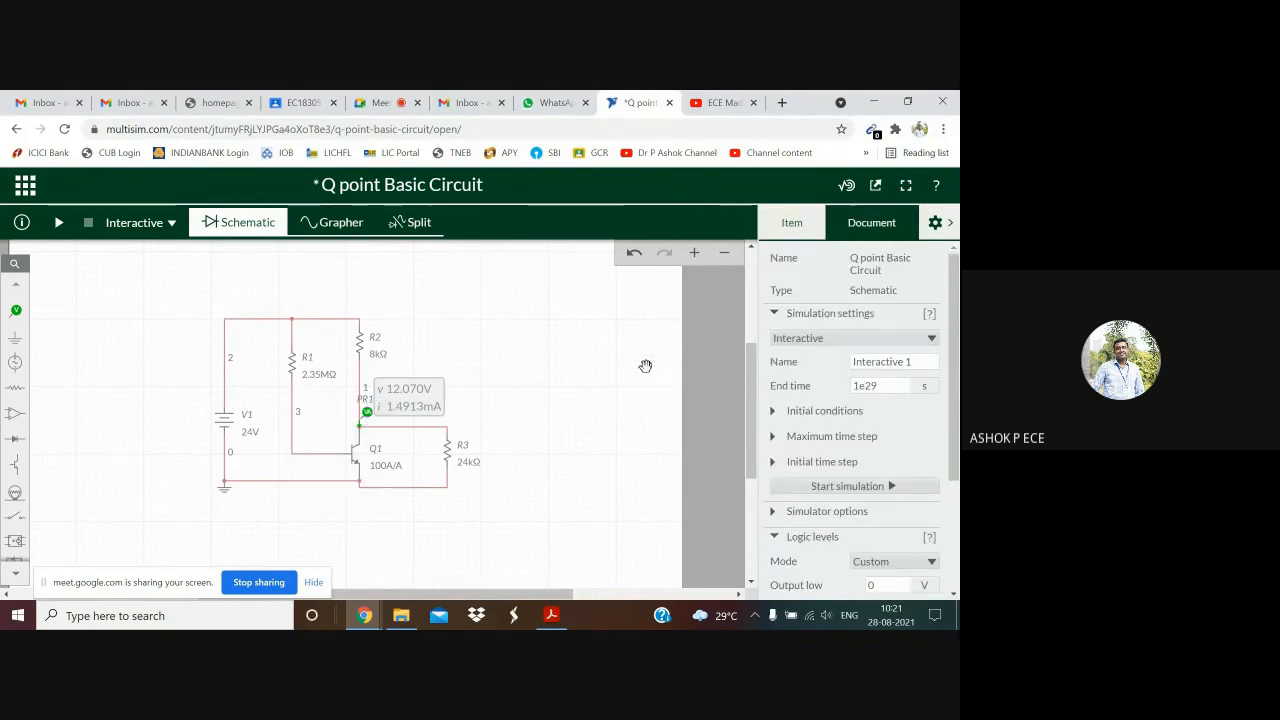
Open the analysis and annotation components to view the available probe types
click(12, 311)
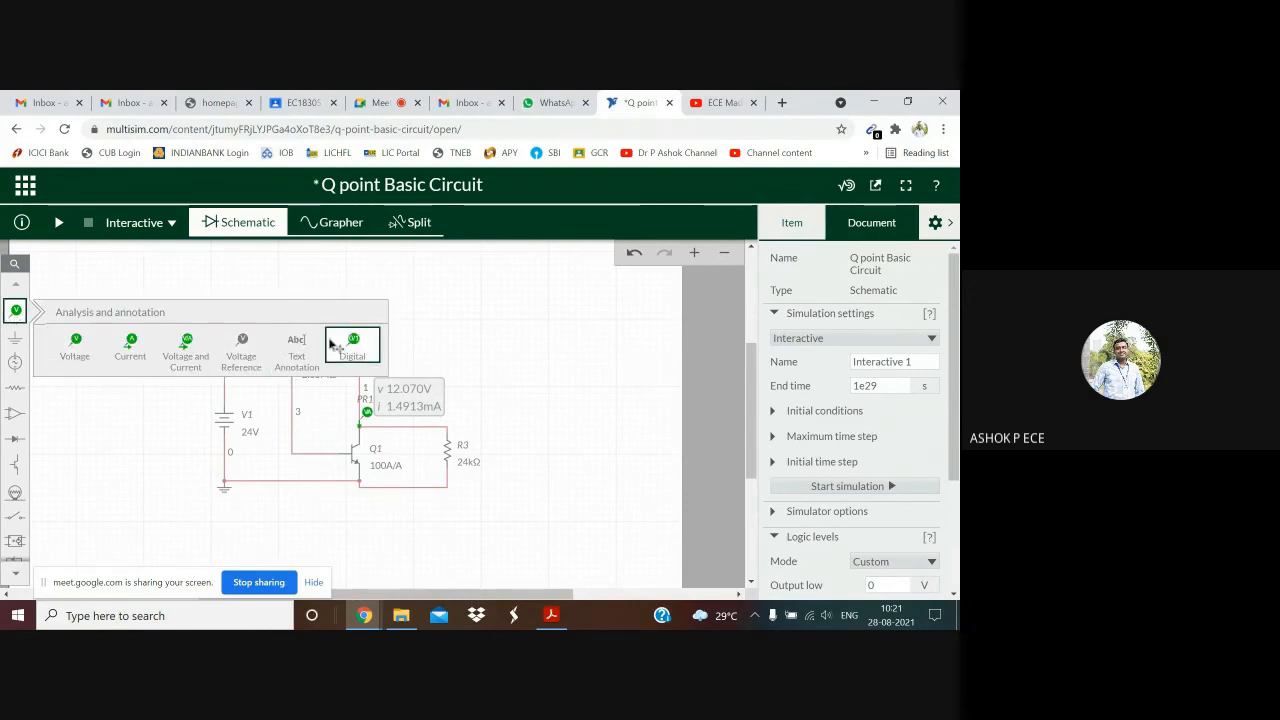